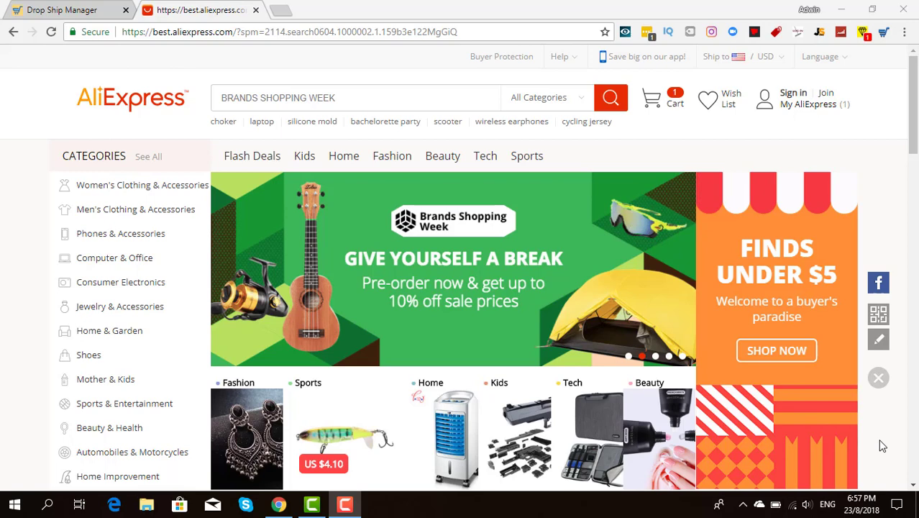
Search AliExpress for "bluetooth selfie stick" and show the results in gallery view
{"action": "left_click", "coordinate": [354, 99]}
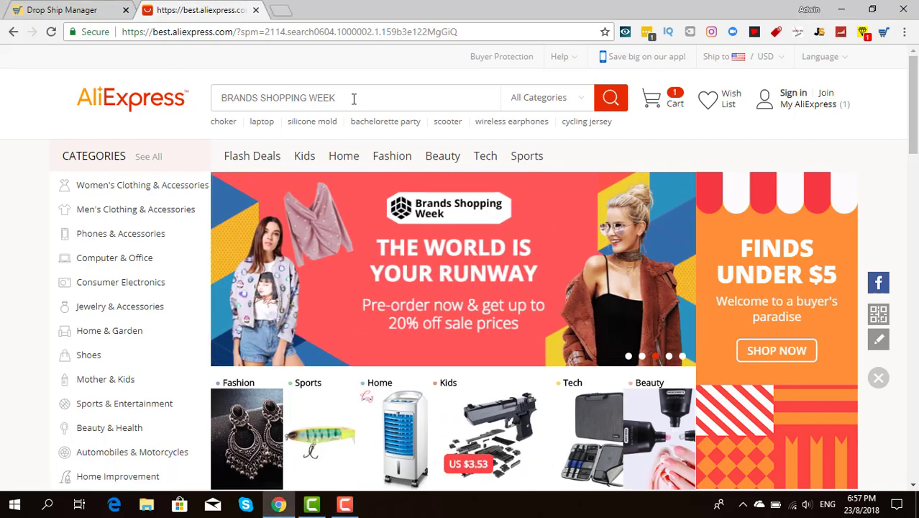
{"action": "type", "text": "s"}
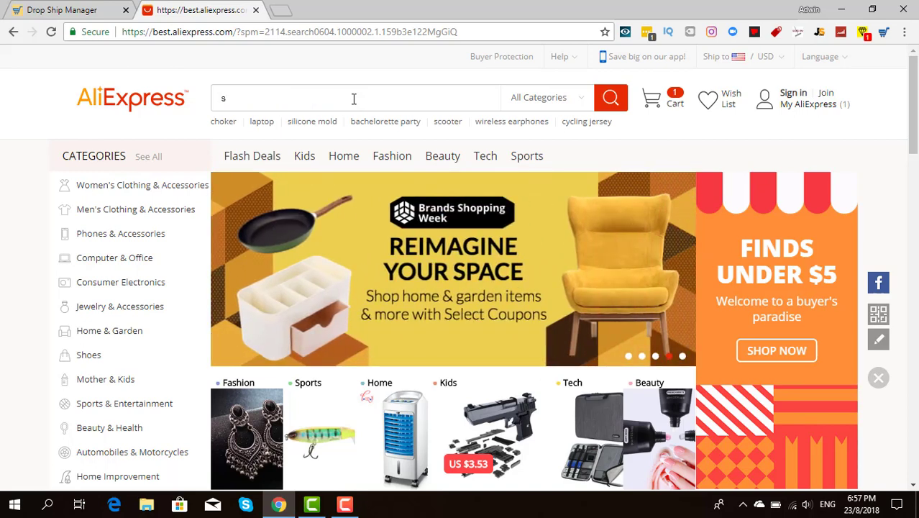
{"action": "type", "text": "luetooth selfie stick"}
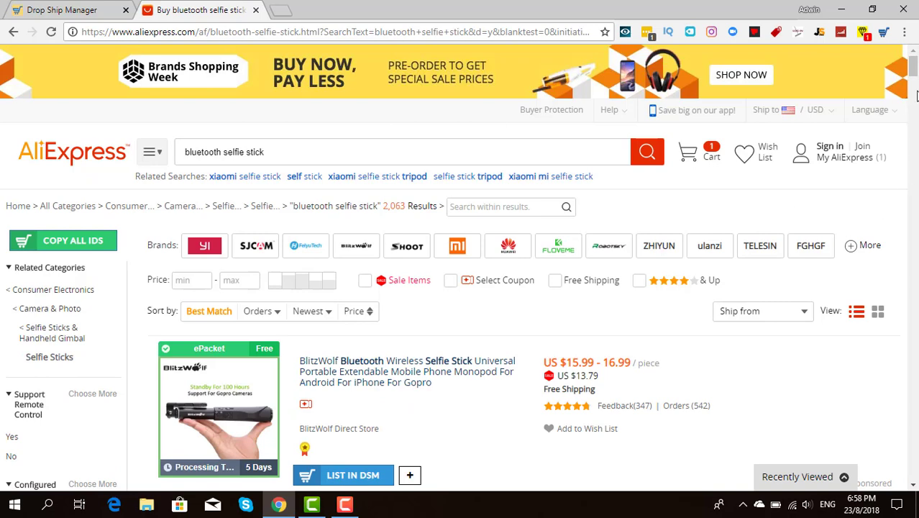
{"action": "left_click_drag", "start_coordinate": [913, 68], "coordinate": [912, 68]}
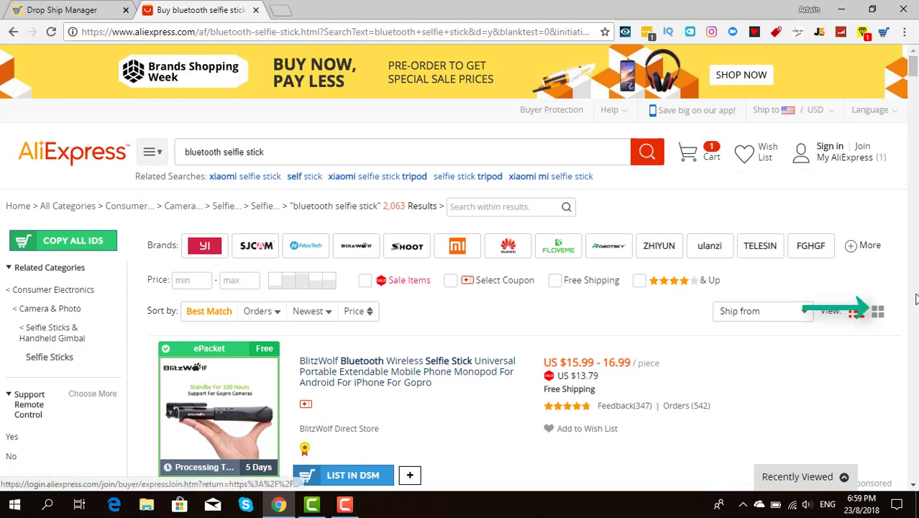
{"action": "left_click", "coordinate": [878, 316]}
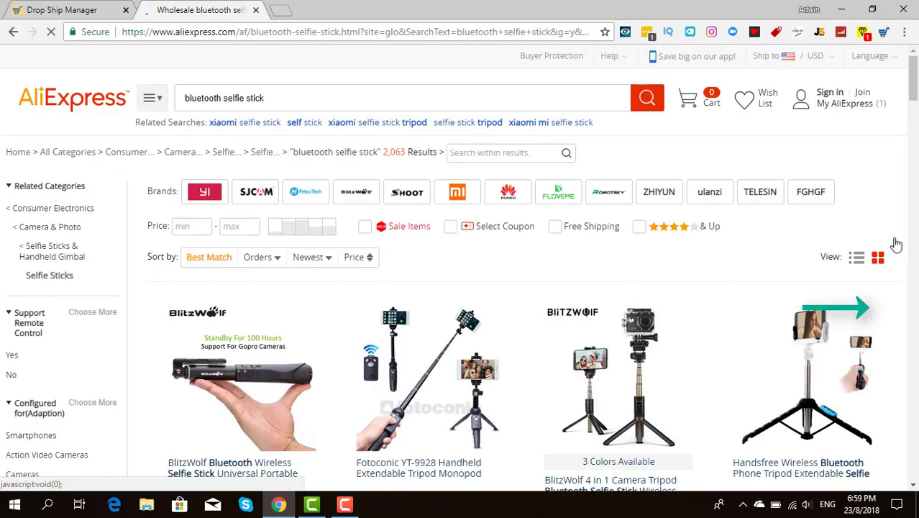
Add the BlitzWolf Bluetooth Wireless selfie stick and the Fotoconic YT-9928 Handheld Extendable tripod to the DSM items list
{"action": "left_click_drag", "start_coordinate": [914, 86], "coordinate": [915, 94]}
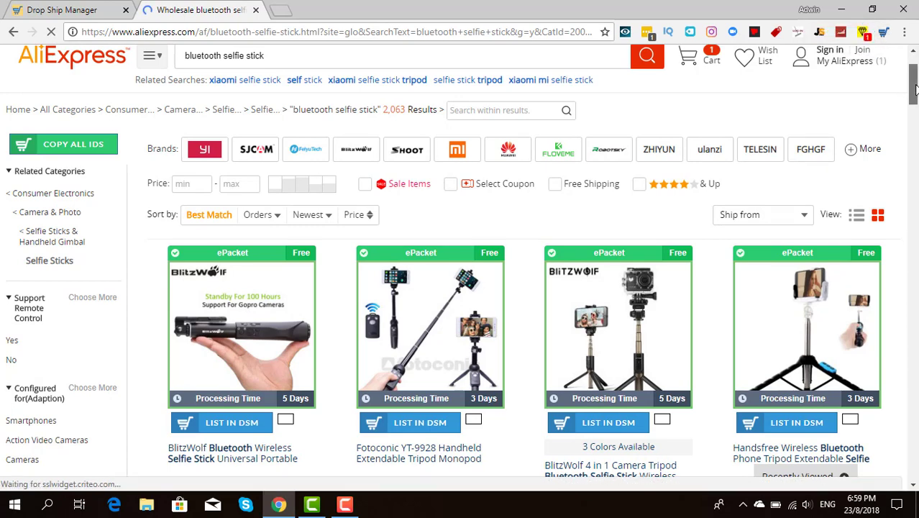
{"action": "left_click_drag", "start_coordinate": [916, 88], "coordinate": [916, 107]}
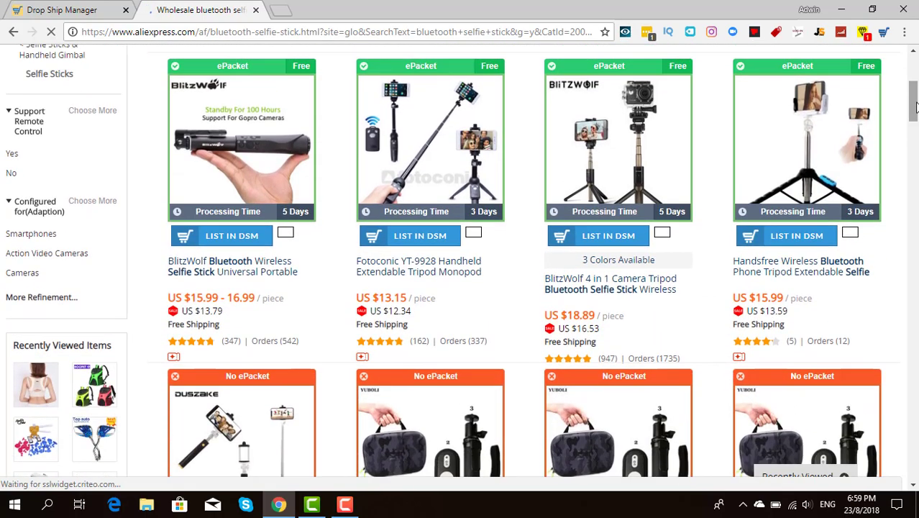
{"action": "left_click", "coordinate": [286, 235]}
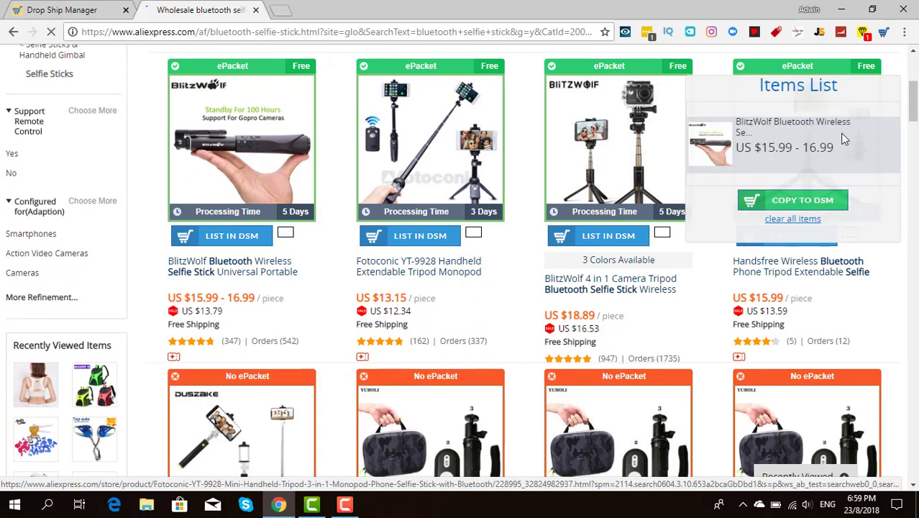
{"action": "left_click", "coordinate": [474, 233]}
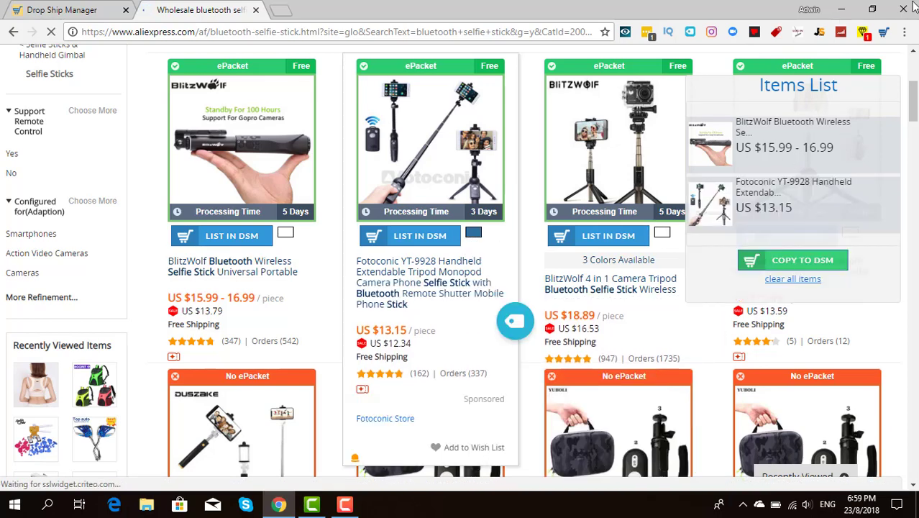
Add more ePacket selfie sticks, including the Xiaomi Foldable Tripod and BlitzWolf Pink Universal, and copy the items list to DSM
{"action": "left_click_drag", "start_coordinate": [912, 87], "coordinate": [912, 168]}
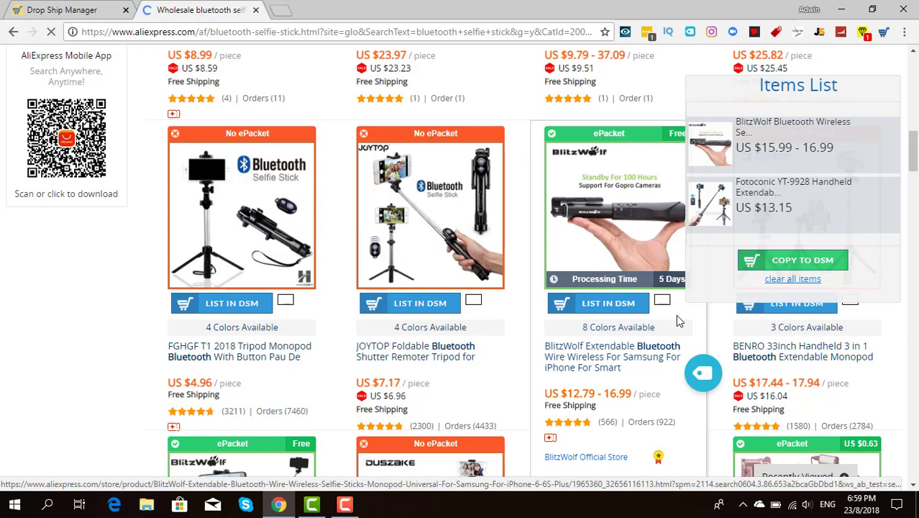
{"action": "left_click_drag", "start_coordinate": [912, 157], "coordinate": [906, 185]}
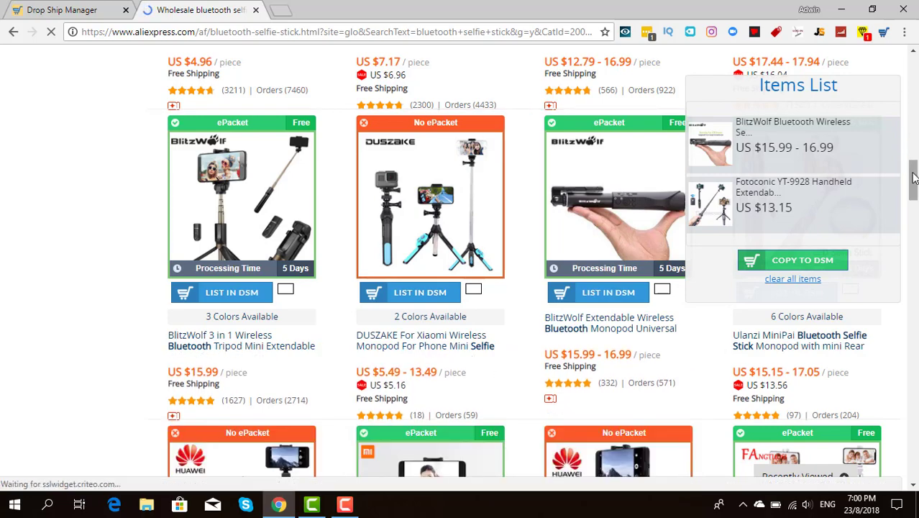
{"action": "left_click_drag", "start_coordinate": [914, 177], "coordinate": [911, 205]}
{"action": "left_click", "coordinate": [434, 282]}
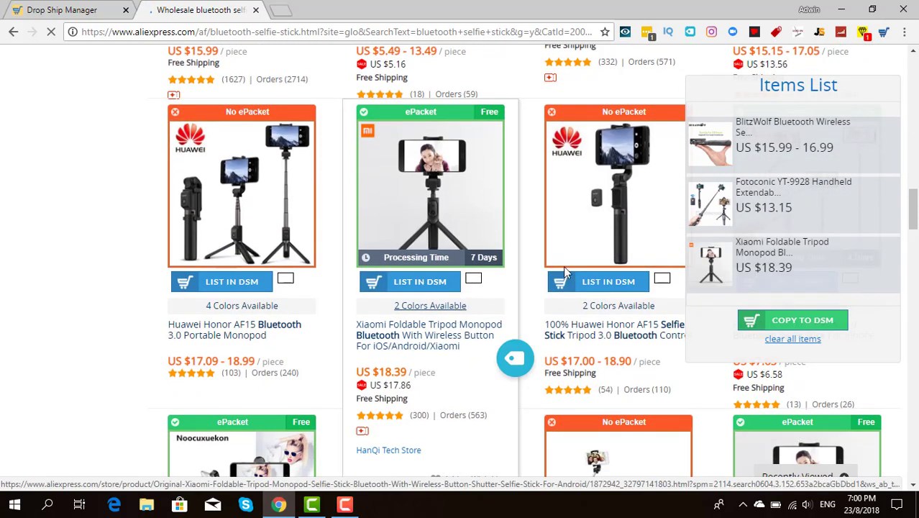
{"action": "scroll", "coordinate": [430, 421], "scroll_direction": "down", "scroll_amount": 3}
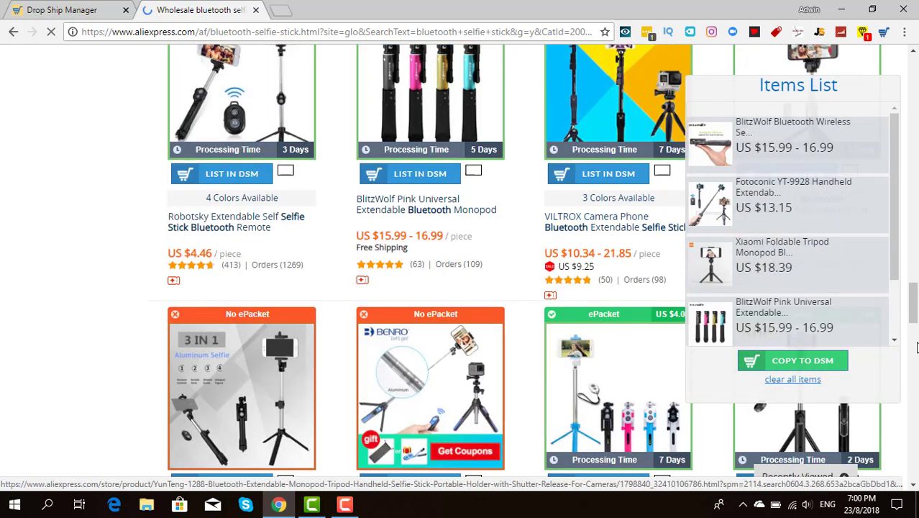
{"action": "left_click", "coordinate": [804, 361]}
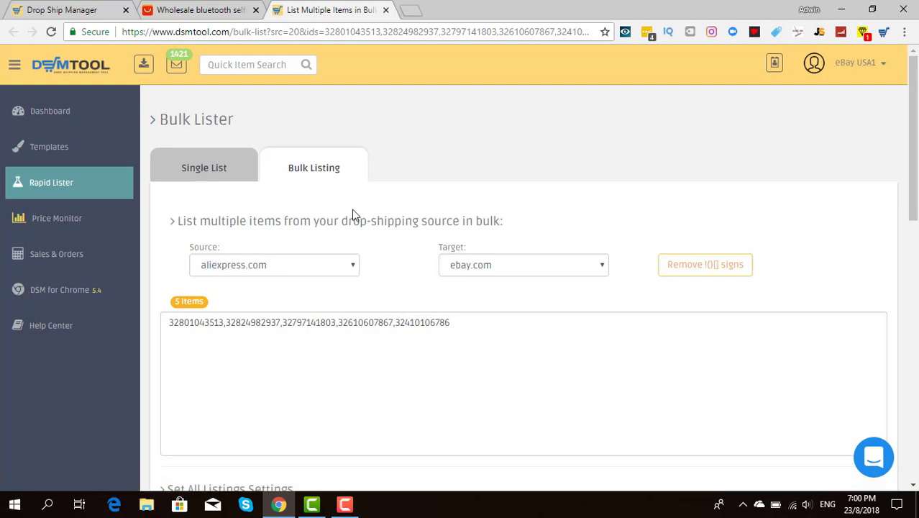
Enable automatic photo collages for all items, with no collage created when there are not enough images to fill the template
{"action": "left_click_drag", "start_coordinate": [912, 151], "coordinate": [891, 325]}
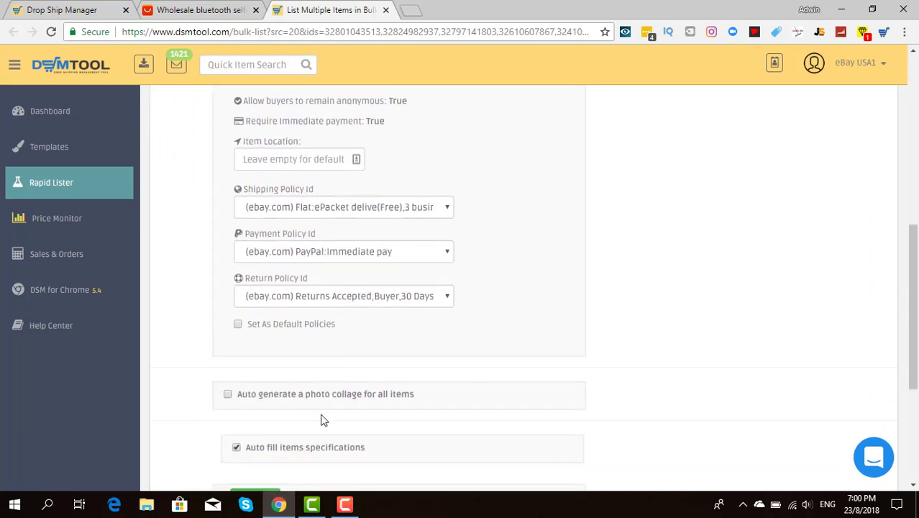
{"action": "left_click", "coordinate": [227, 395]}
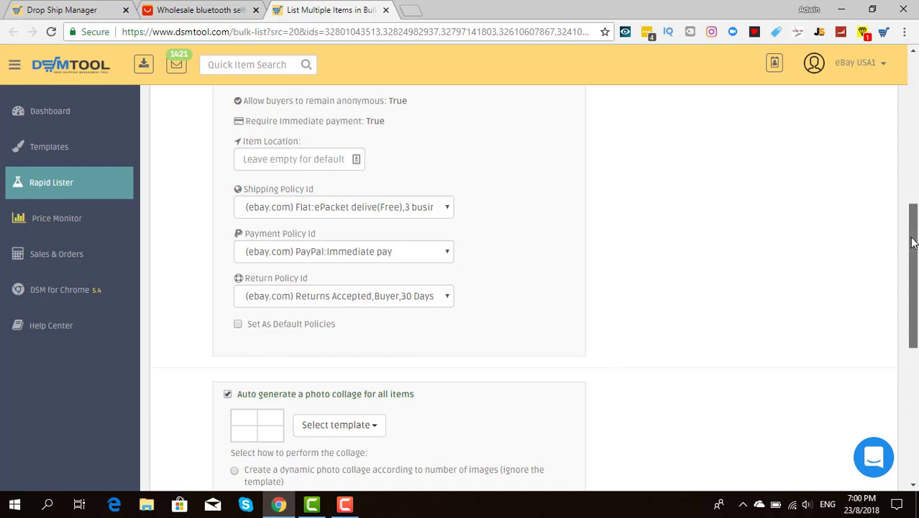
{"action": "scroll", "coordinate": [912, 243], "scroll_direction": "down", "scroll_amount": 2}
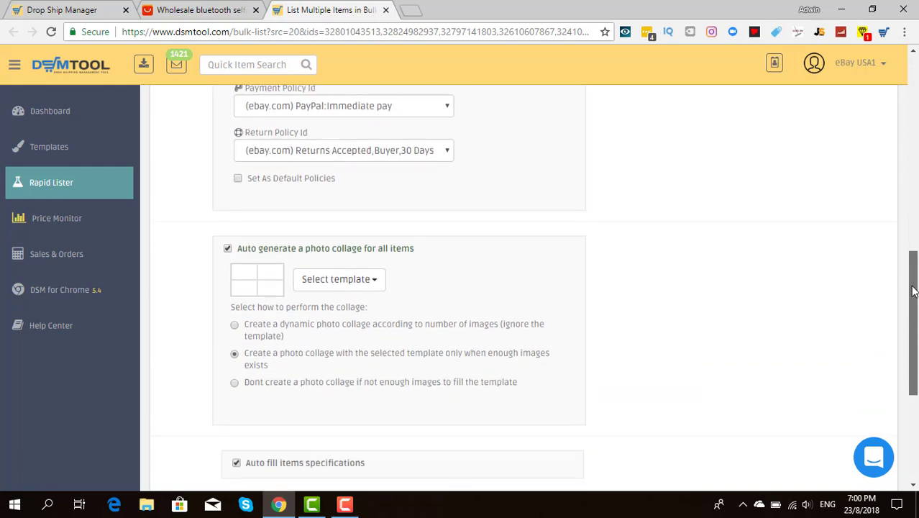
{"action": "left_click", "coordinate": [234, 374]}
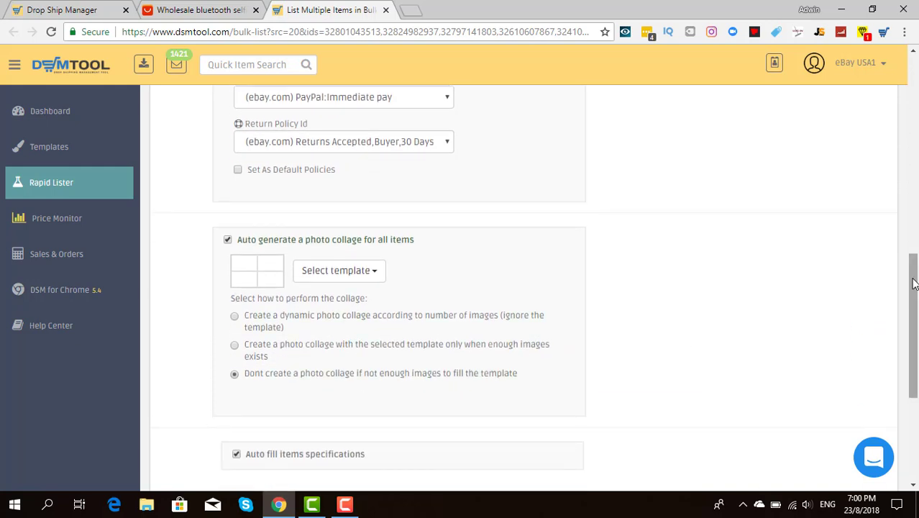
{"action": "scroll", "coordinate": [913, 282], "scroll_direction": "down", "scroll_amount": 4}
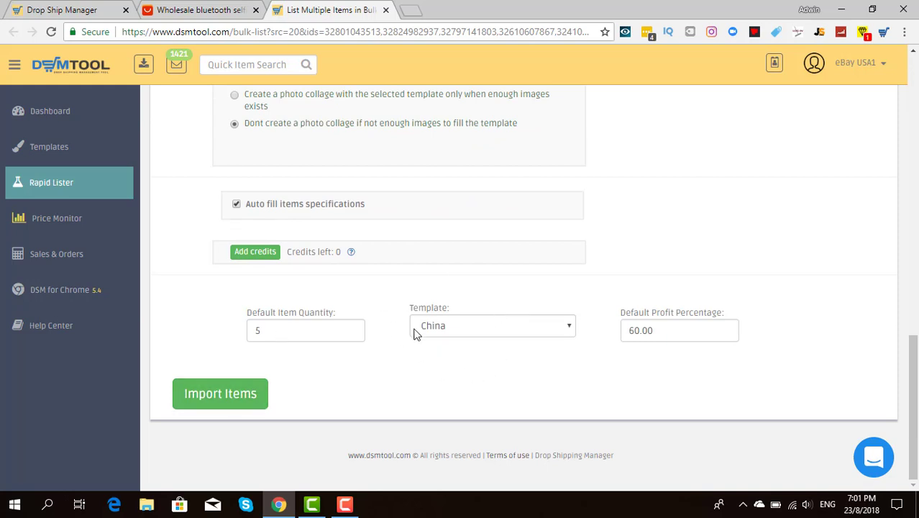
Import the items from aliexpress.com to ebay.com, refresh the bulk's preparation status and continue to its publishing page
{"action": "left_click", "coordinate": [210, 401]}
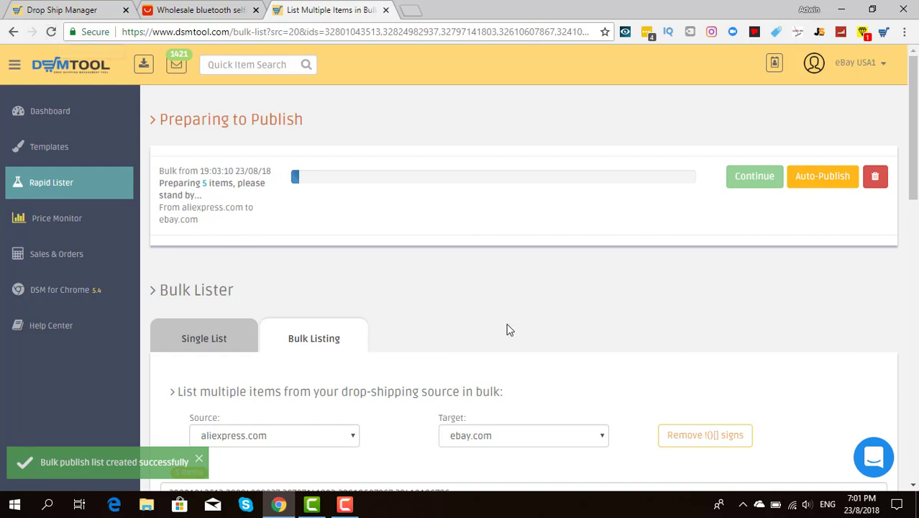
{"action": "left_click_drag", "start_coordinate": [918, 193], "coordinate": [917, 204]}
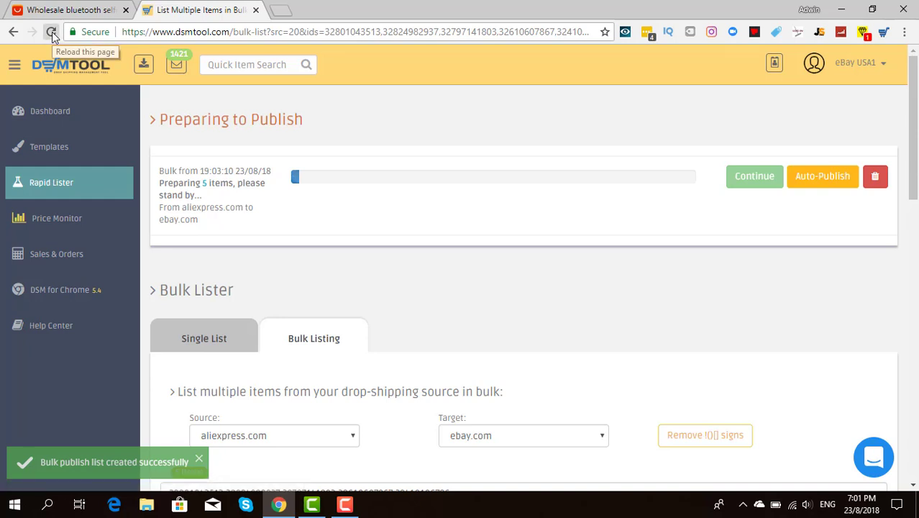
{"action": "left_click", "coordinate": [52, 31]}
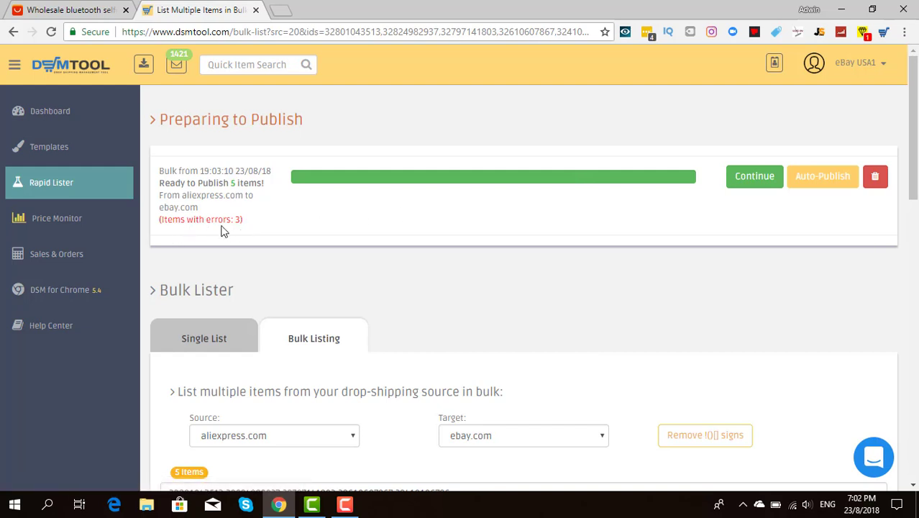
{"action": "left_click", "coordinate": [751, 180]}
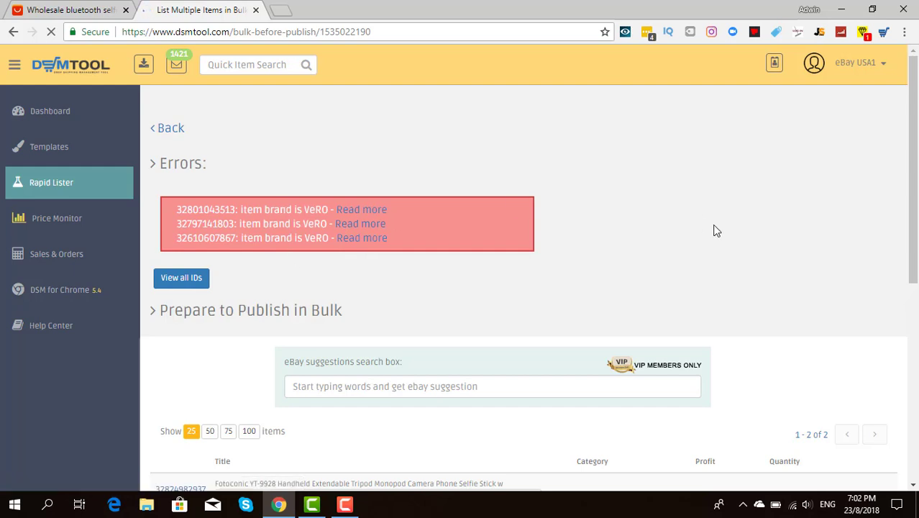
Remove the stray trailing "w" from the Fotoconic YT-9928 listing title so it ends with "Selfie Stick"
{"action": "left_click_drag", "start_coordinate": [914, 159], "coordinate": [906, 298]}
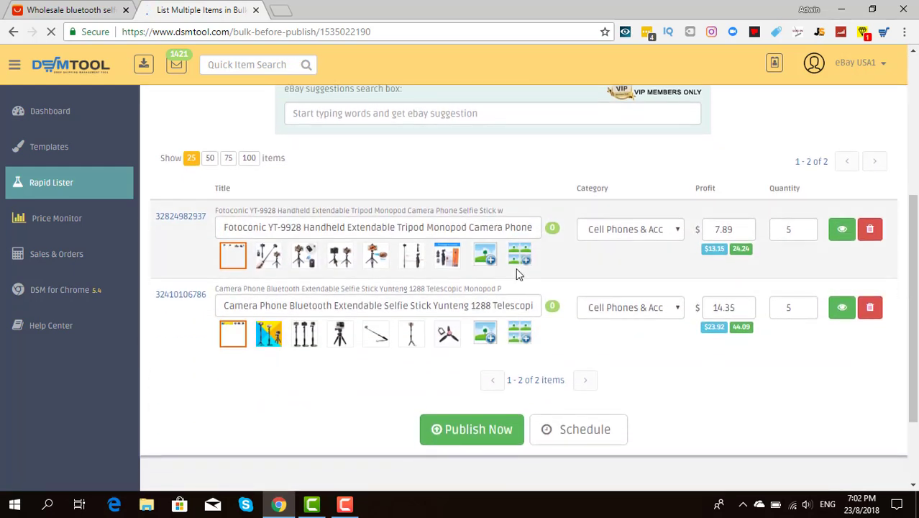
{"action": "mouse_move", "coordinate": [516, 227]}
{"action": "left_mouse_down"}
{"action": "mouse_move", "coordinate": [567, 245]}
{"action": "mouse_move", "coordinate": [531, 227]}
{"action": "left_mouse_up"}
{"action": "left_click", "coordinate": [535, 226]}
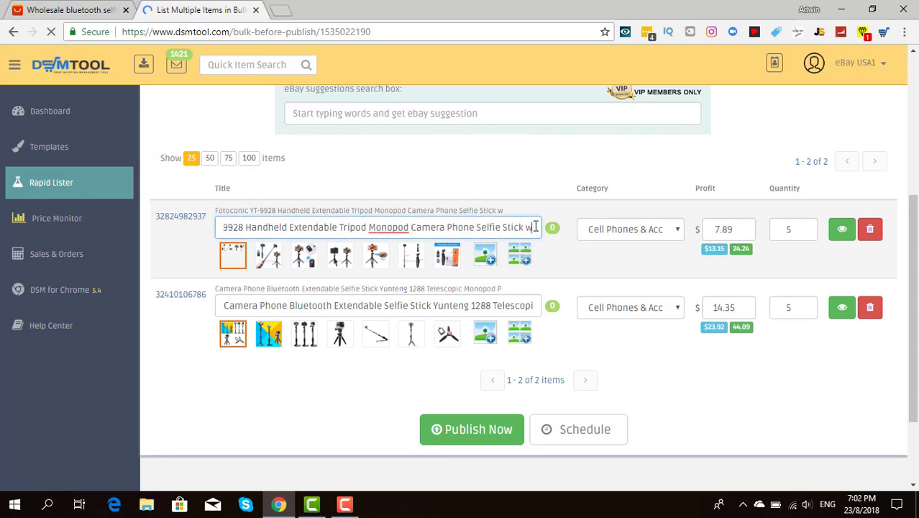
{"action": "key", "text": "BackSpace"}
{"action": "key", "text": "BackSpace"}
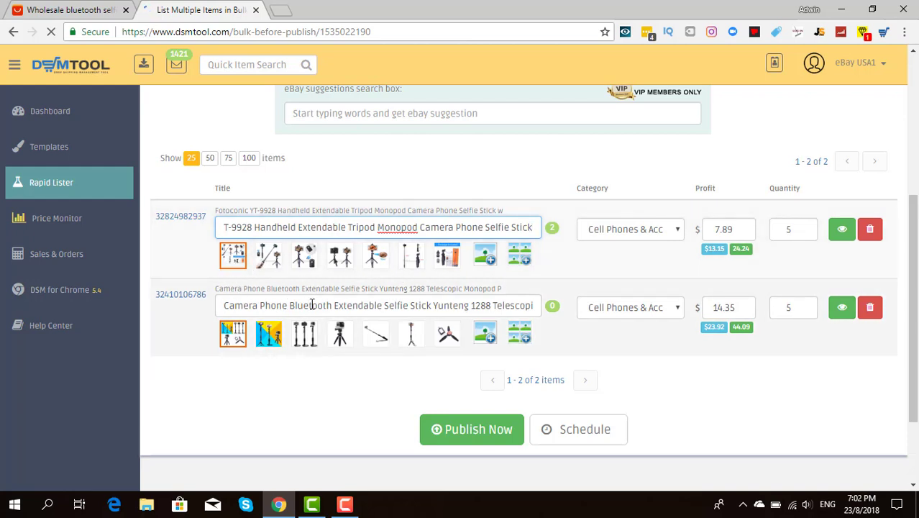
Remove the stray trailing "P" from the Yunteng 1288 listing title so it ends with "Telescopic Monopod"
{"action": "left_click", "coordinate": [533, 305]}
{"action": "key", "text": "BackSpace"}
{"action": "key", "text": "BackSpace"}
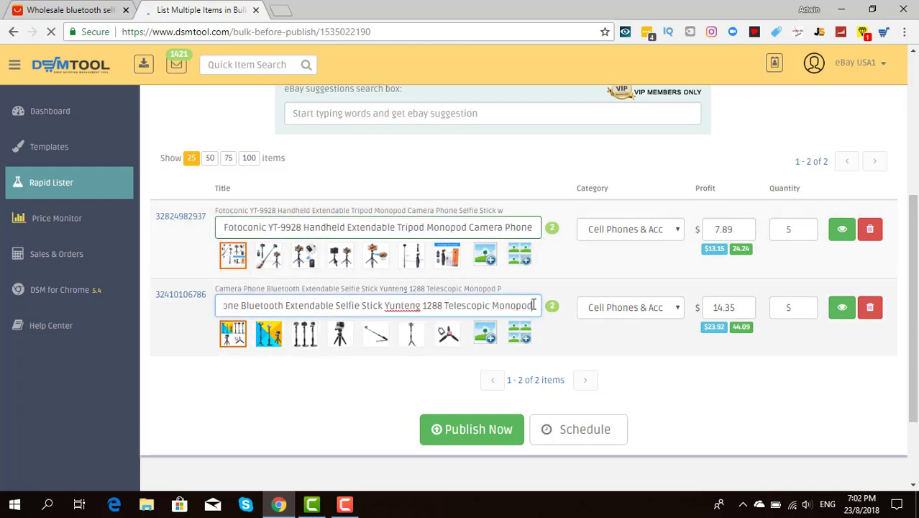
{"action": "left_click", "coordinate": [559, 336]}
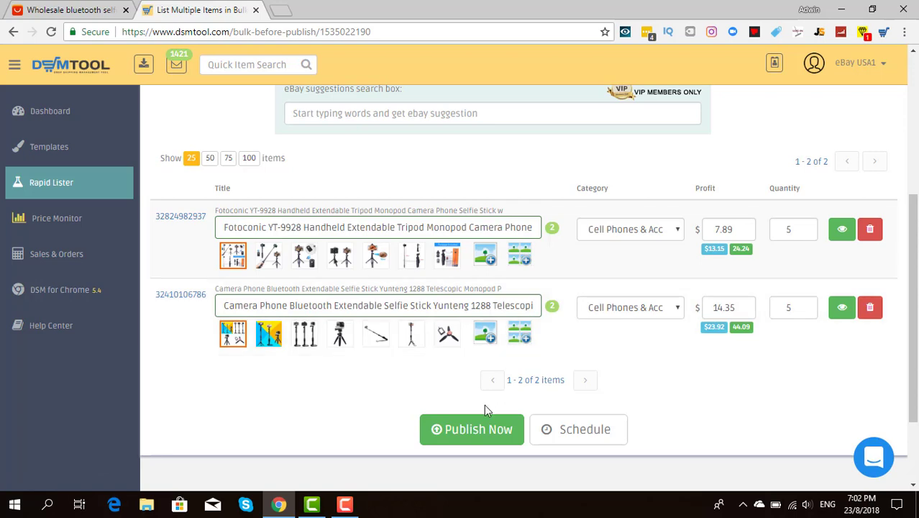
Publish the two prepared listings immediately and check their status in the listings queue
{"action": "left_click", "coordinate": [471, 430]}
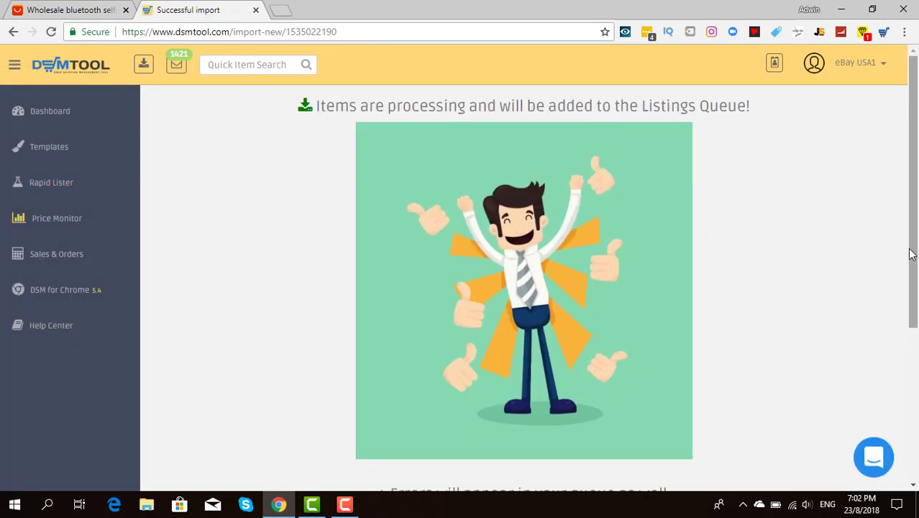
{"action": "left_click_drag", "start_coordinate": [911, 254], "coordinate": [908, 345]}
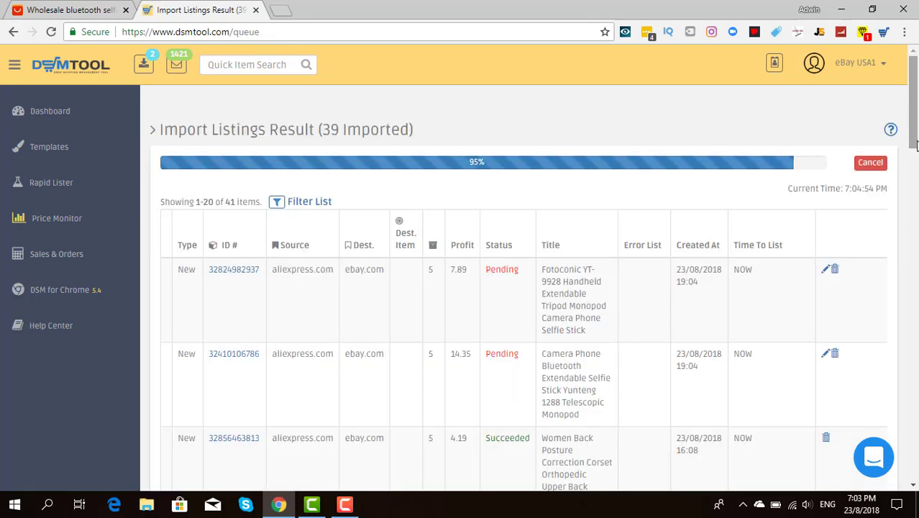
{"action": "left_click_drag", "start_coordinate": [914, 145], "coordinate": [914, 170]}
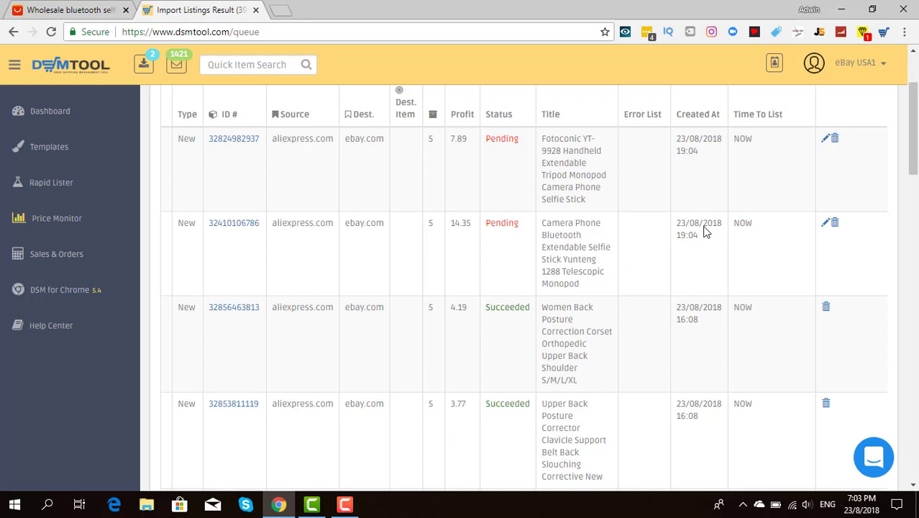
{"action": "left_click_drag", "start_coordinate": [914, 127], "coordinate": [917, 85]}
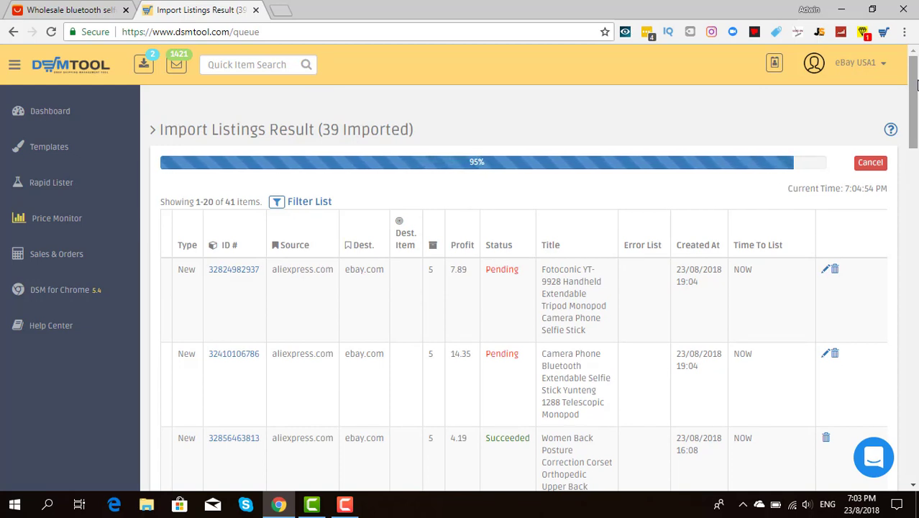
{"action": "left_click", "coordinate": [345, 505]}
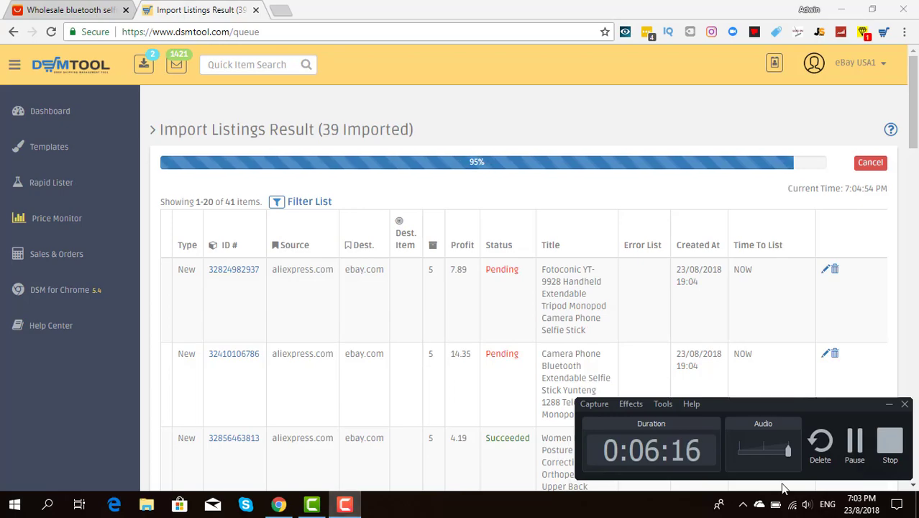
{"action": "left_click", "coordinate": [890, 450]}
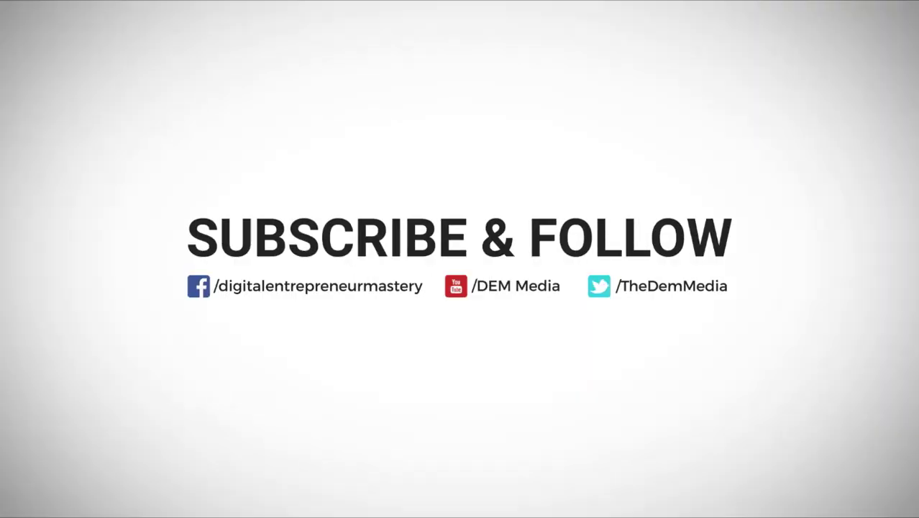